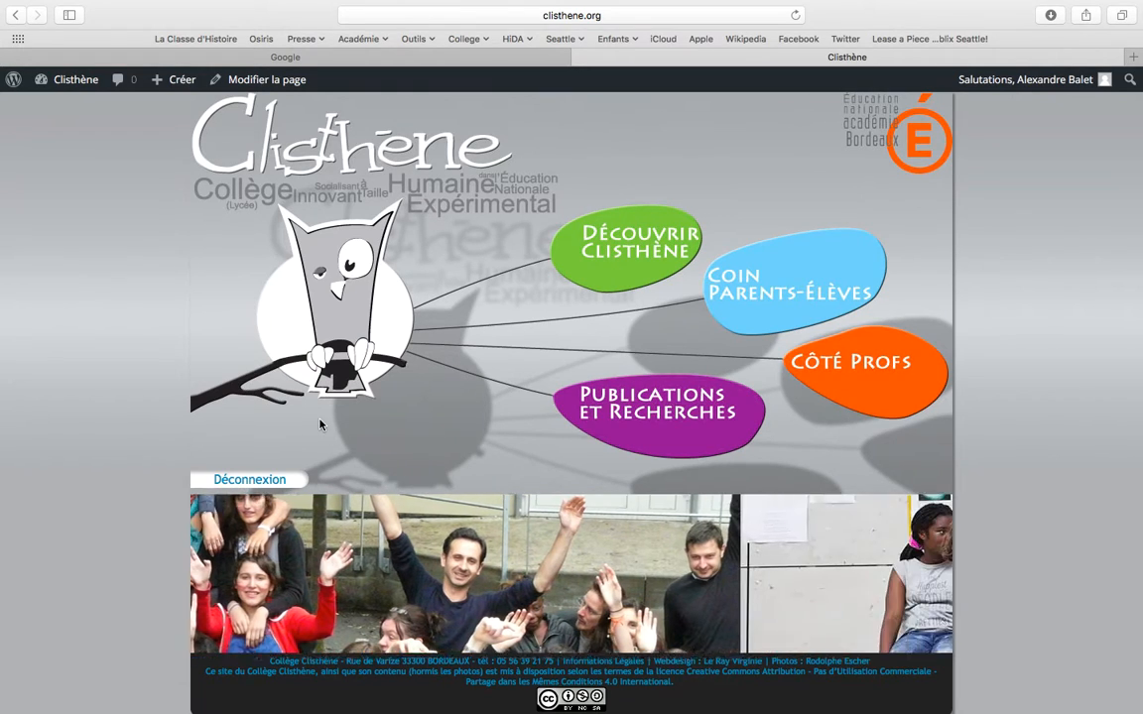
Sign in to Google with the La Classe d'Histoire account by entering its account password
{"action": "left_click", "coordinate": [400, 60]}
{"action": "left_click", "coordinate": [1062, 95]}
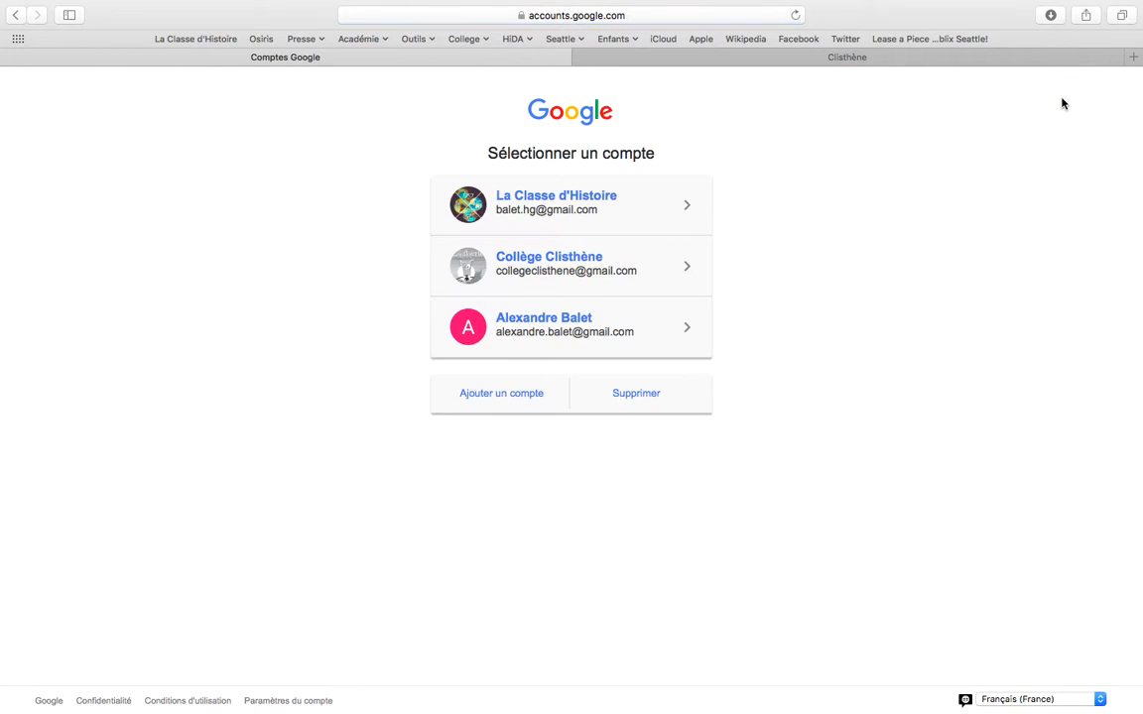
{"action": "left_click", "coordinate": [523, 211]}
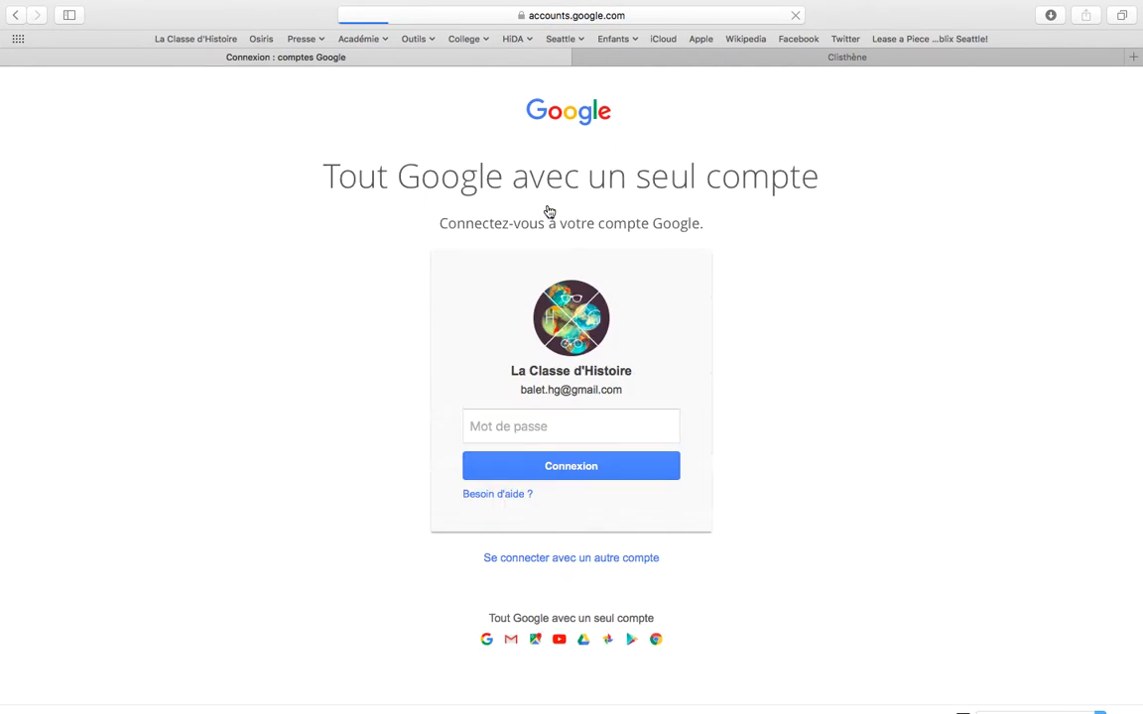
{"action": "left_click", "coordinate": [531, 465]}
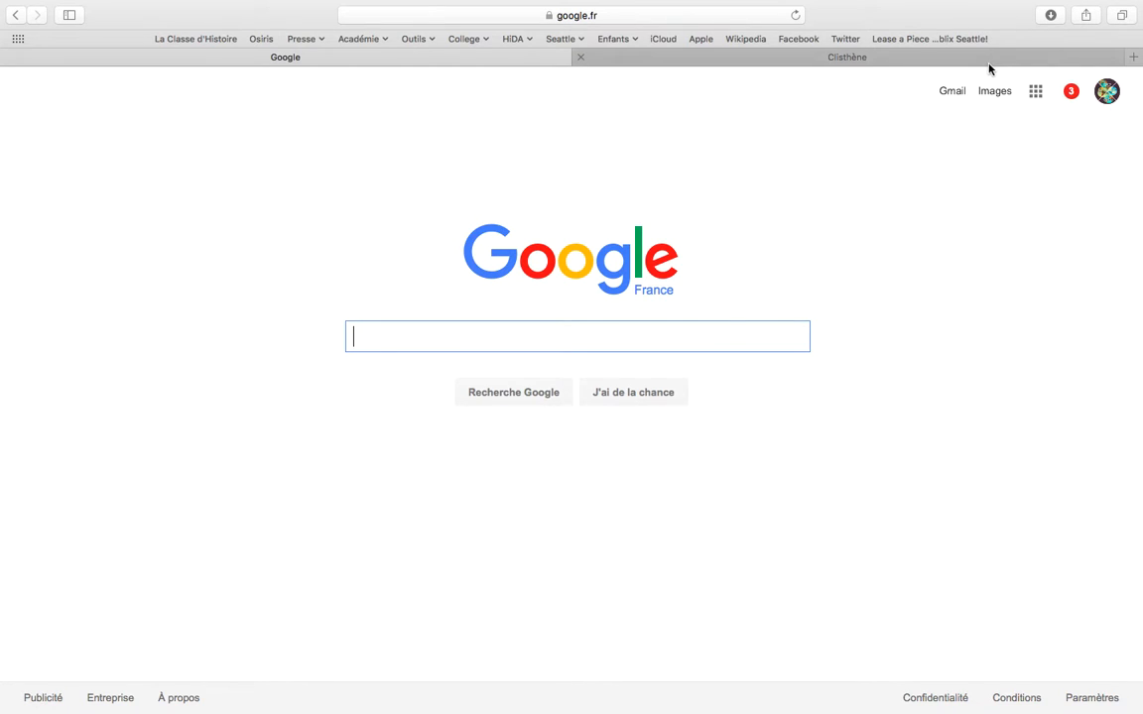
Return to the Clisthène site and open the Cahier de texte page of the Coin Parents-Élèves section
{"action": "left_click", "coordinate": [881, 55]}
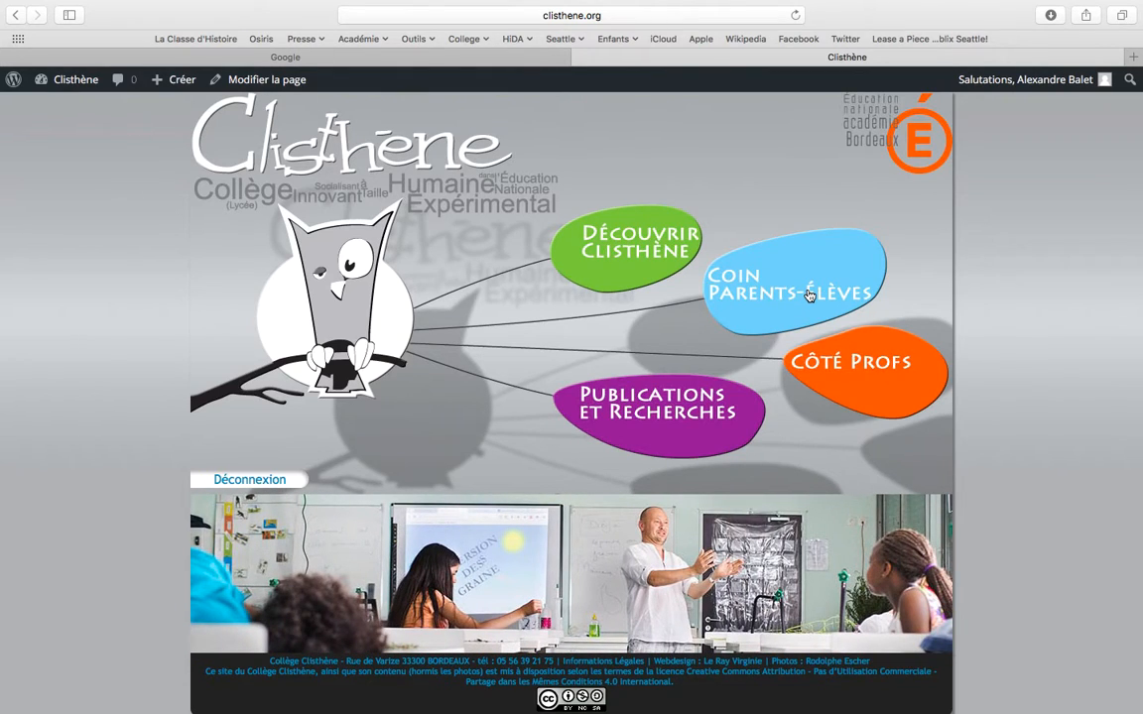
{"action": "left_click", "coordinate": [809, 296]}
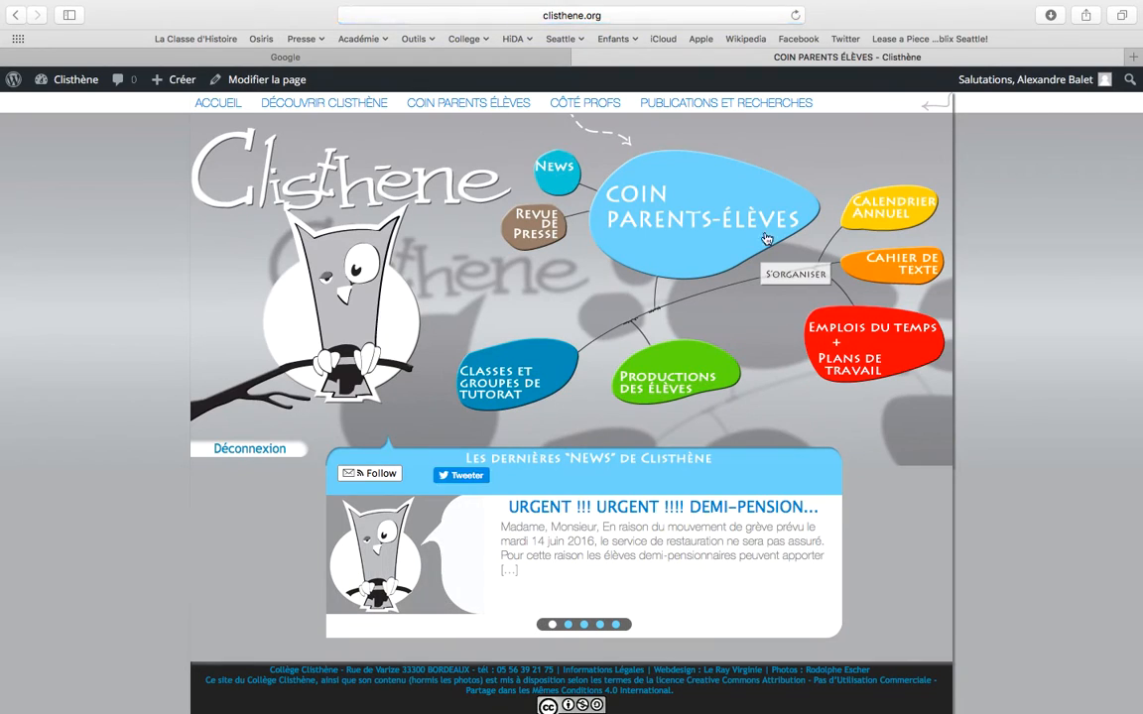
{"action": "left_click", "coordinate": [892, 277]}
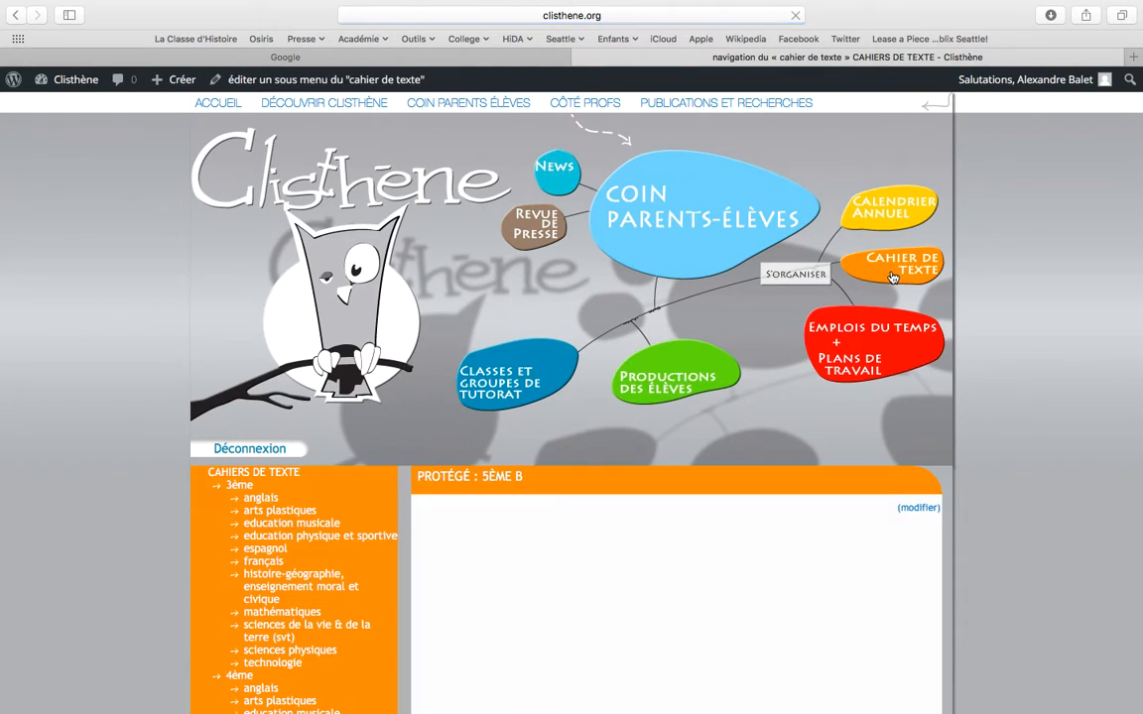
Examine the embedded 5ème B calendar and the list of classes and subjects on the Cahier de texte page
{"action": "scroll", "coordinate": [466, 420], "scroll_direction": "down", "scroll_amount": 2}
{"action": "scroll", "coordinate": [466, 420], "scroll_direction": "down", "scroll_amount": 2}
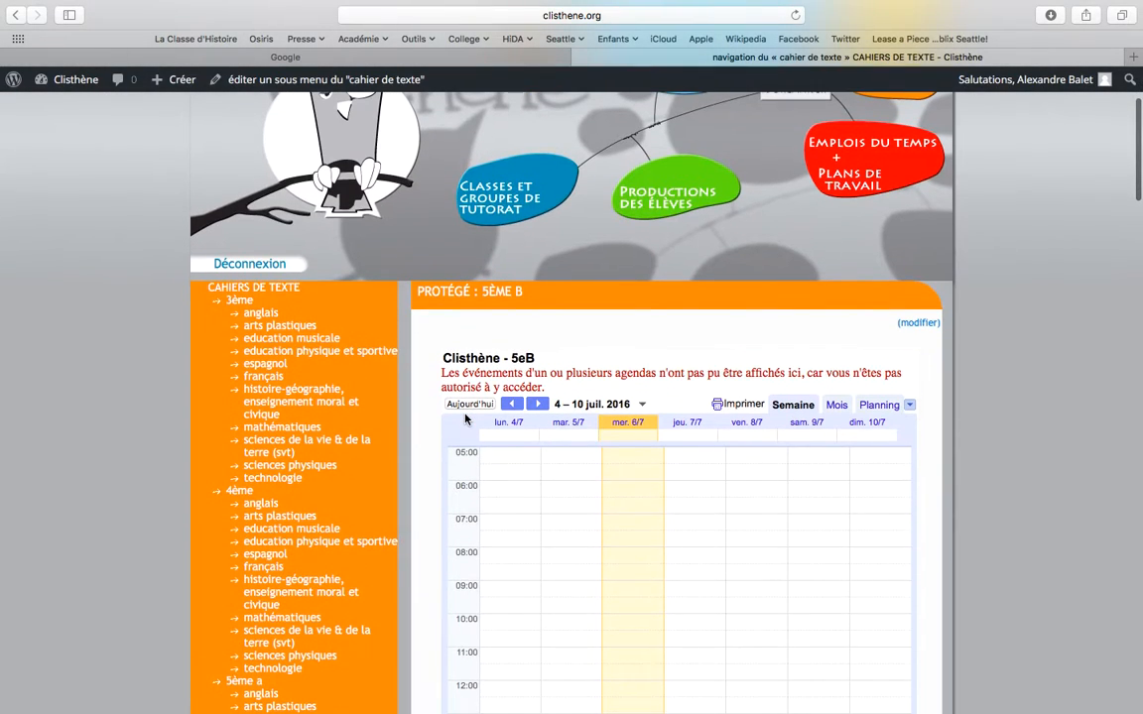
{"action": "scroll", "coordinate": [465, 420], "scroll_direction": "down", "scroll_amount": 6}
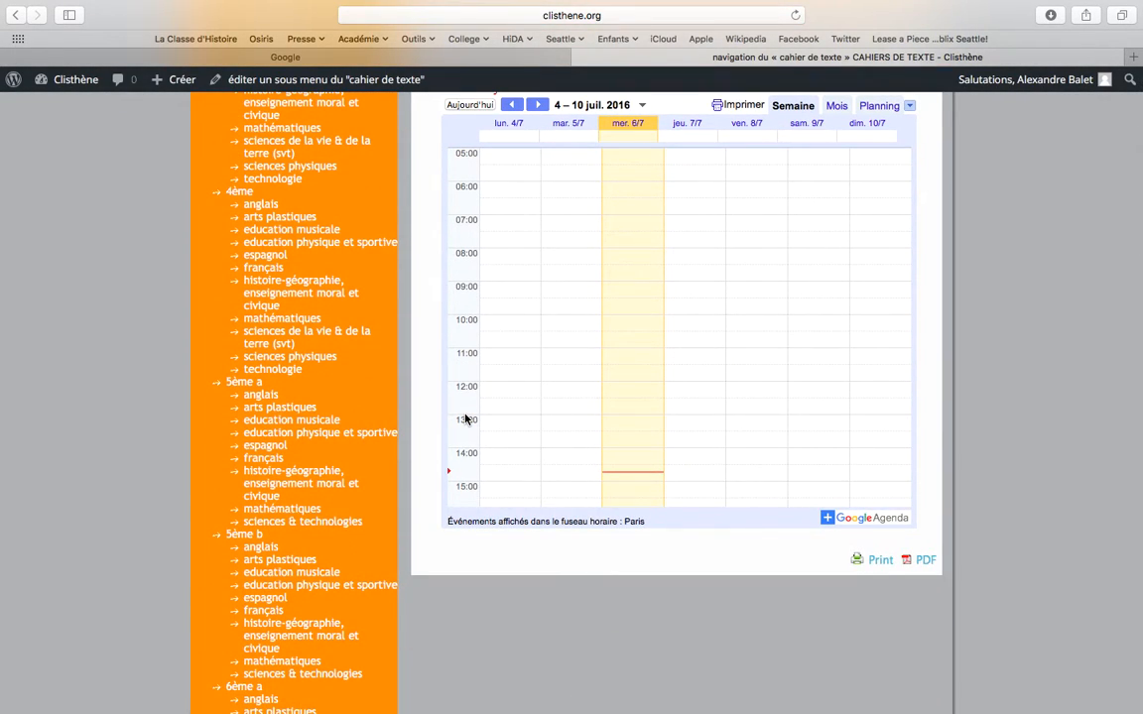
{"action": "scroll", "coordinate": [466, 420], "scroll_direction": "up", "scroll_amount": 5}
{"action": "scroll", "coordinate": [173, 286], "scroll_direction": "up", "scroll_amount": 6}
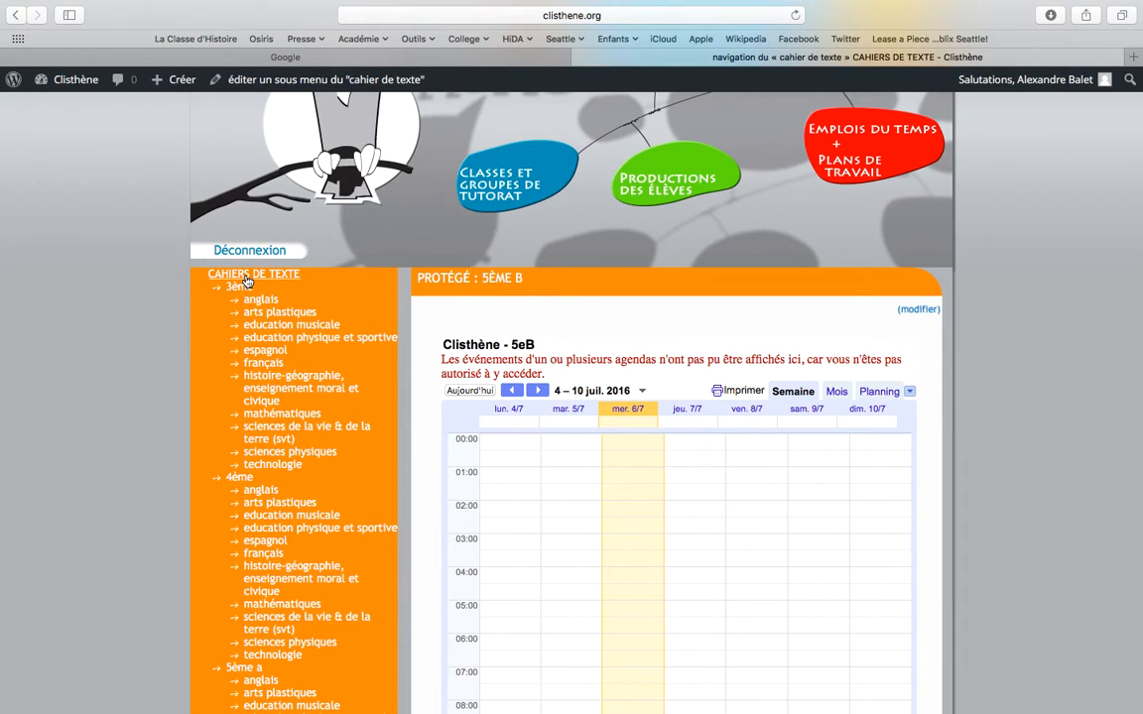
{"action": "scroll", "coordinate": [236, 537], "scroll_direction": "down", "scroll_amount": 5}
{"action": "scroll", "coordinate": [255, 507], "scroll_direction": "down", "scroll_amount": 4}
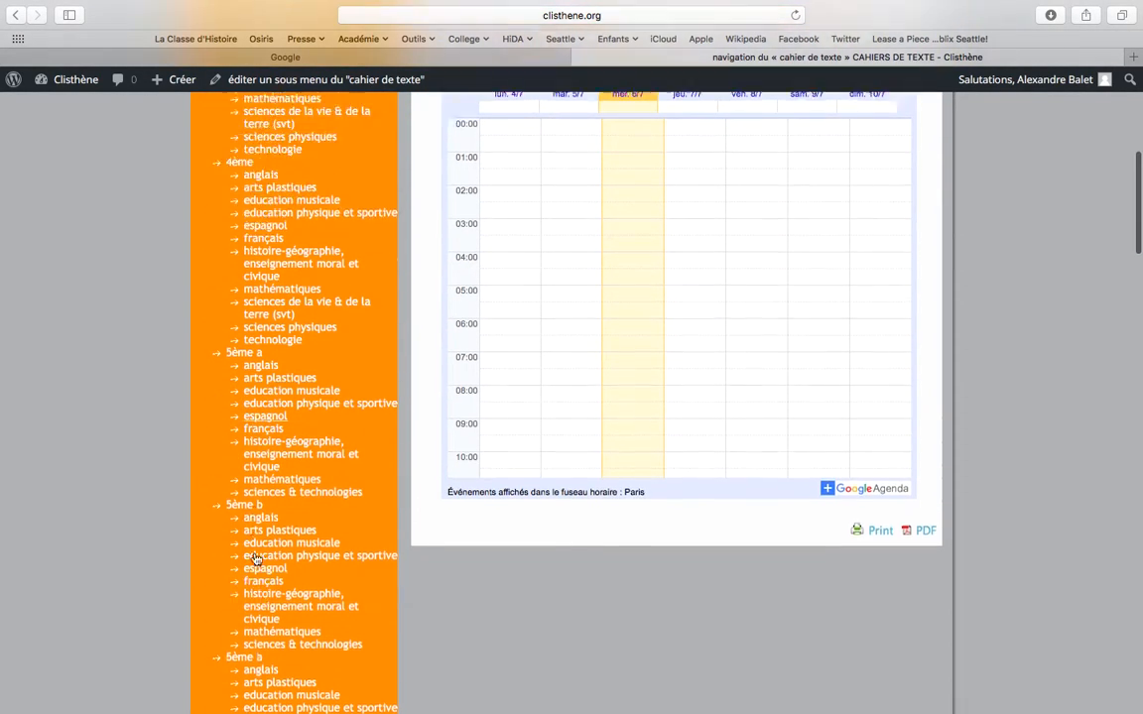
{"action": "scroll", "coordinate": [255, 559], "scroll_direction": "up", "scroll_amount": 7}
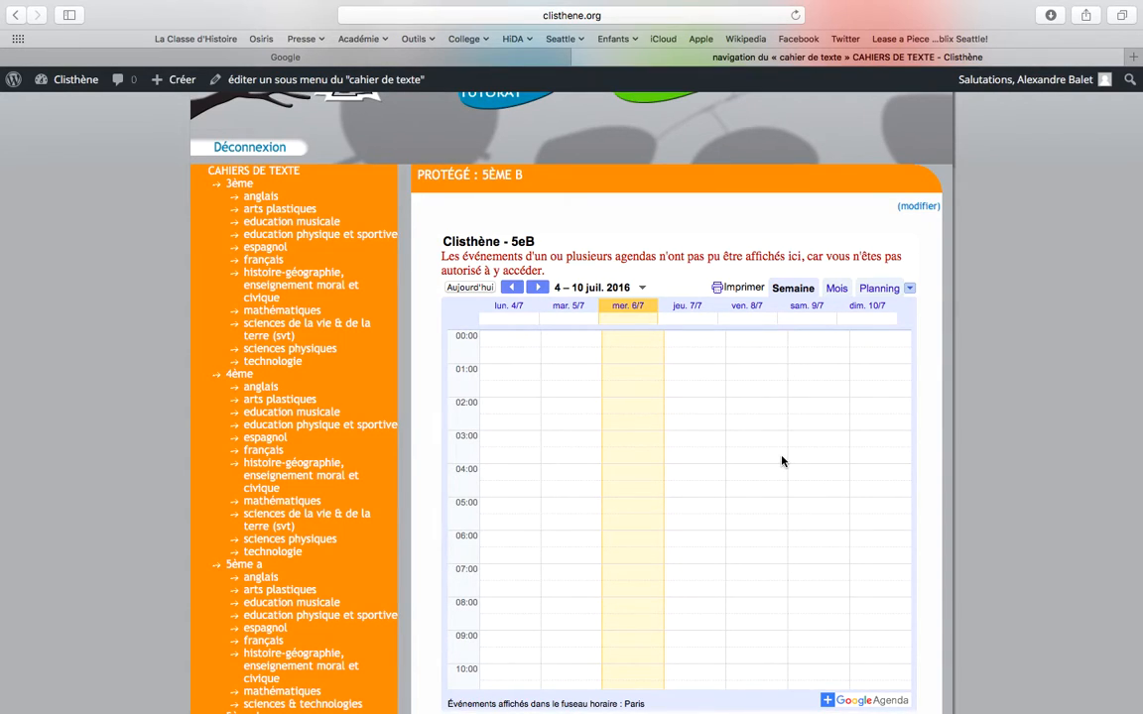
View the embedded 5ème B calendar by month, as a planning list, and by week again
{"action": "left_click", "coordinate": [839, 290]}
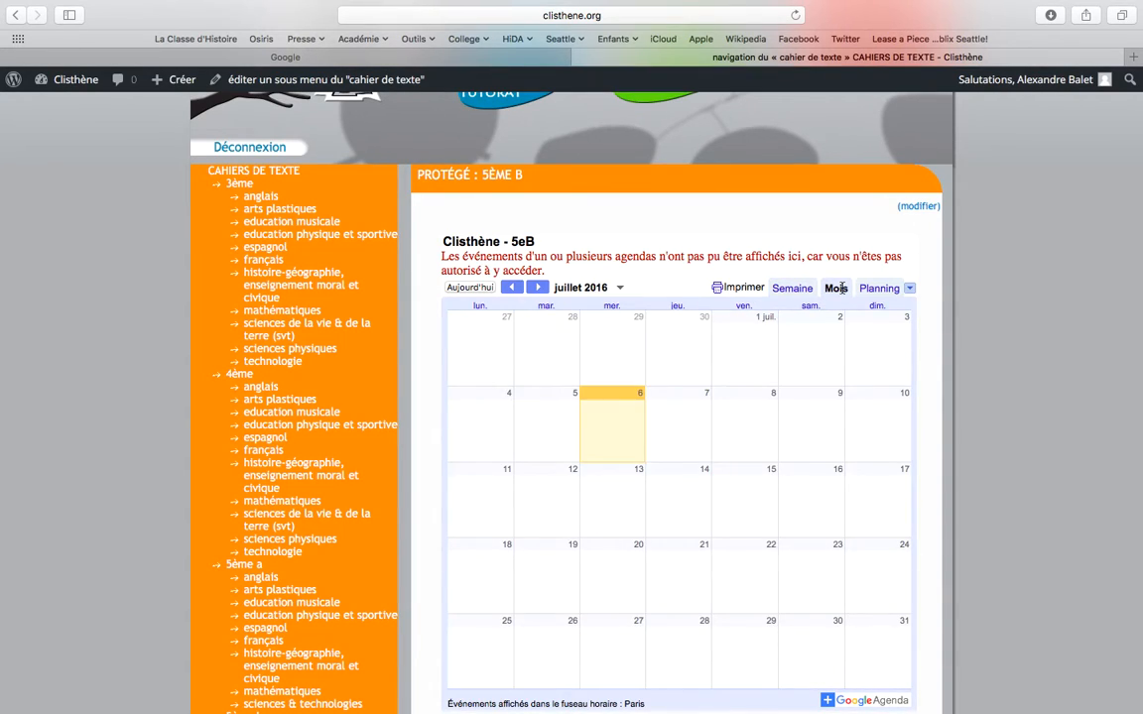
{"action": "left_click", "coordinate": [879, 288]}
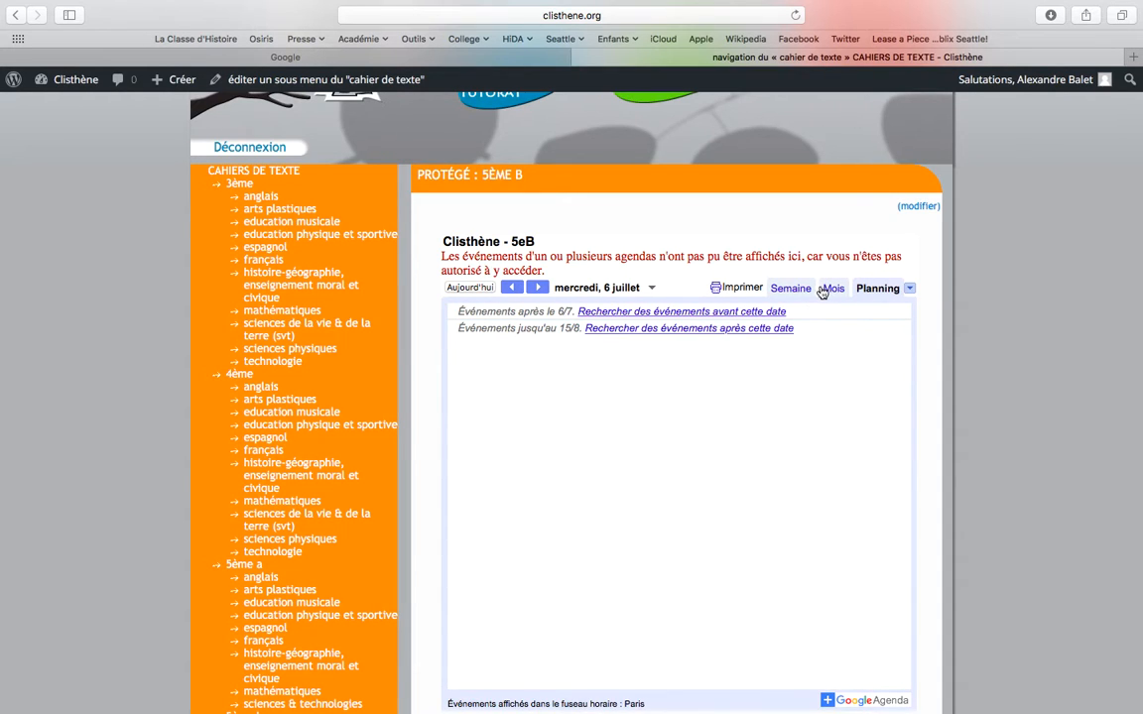
{"action": "left_click", "coordinate": [784, 290]}
Open the 6ème A class page from the Cahiers de texte list and view its weekly calendar
{"action": "scroll", "coordinate": [344, 477], "scroll_direction": "down", "scroll_amount": 5}
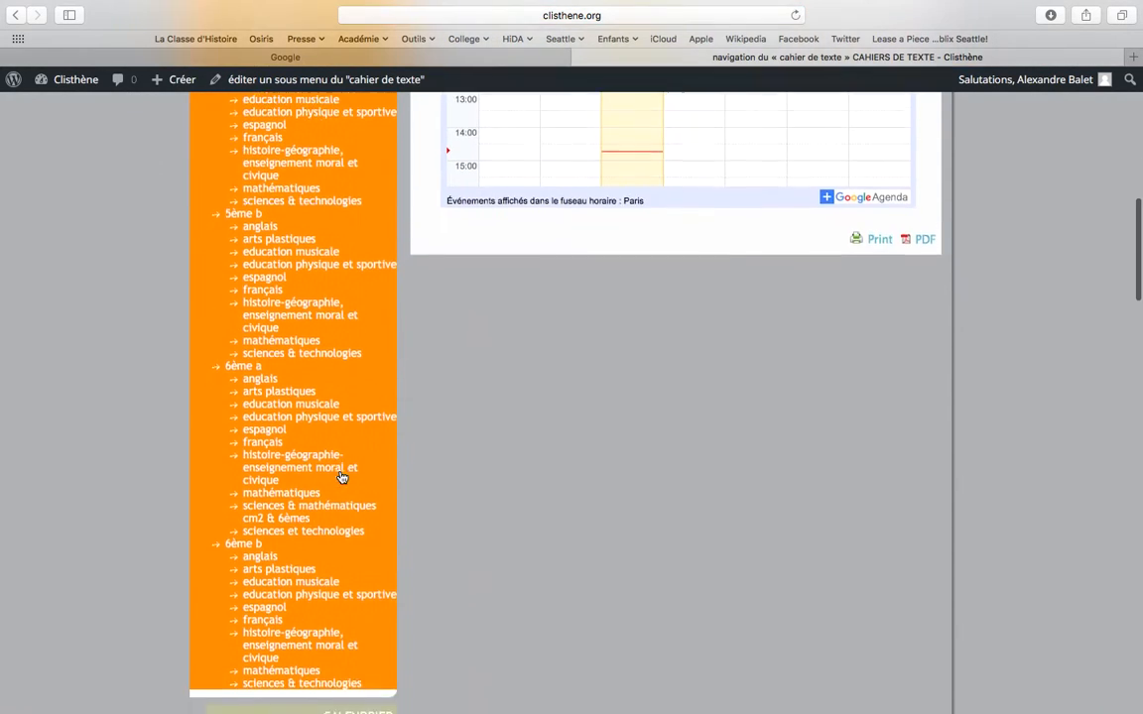
{"action": "scroll", "coordinate": [341, 477], "scroll_direction": "down", "scroll_amount": 3}
{"action": "left_click", "coordinate": [246, 256]}
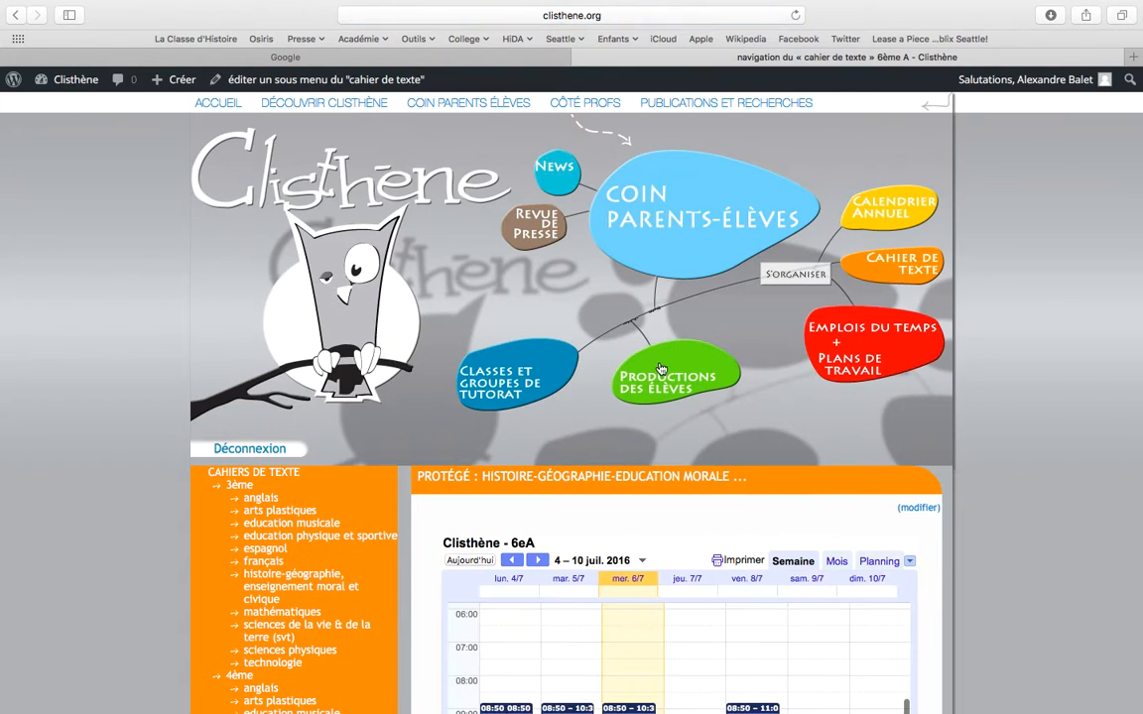
{"action": "scroll", "coordinate": [658, 369], "scroll_direction": "down", "scroll_amount": 8}
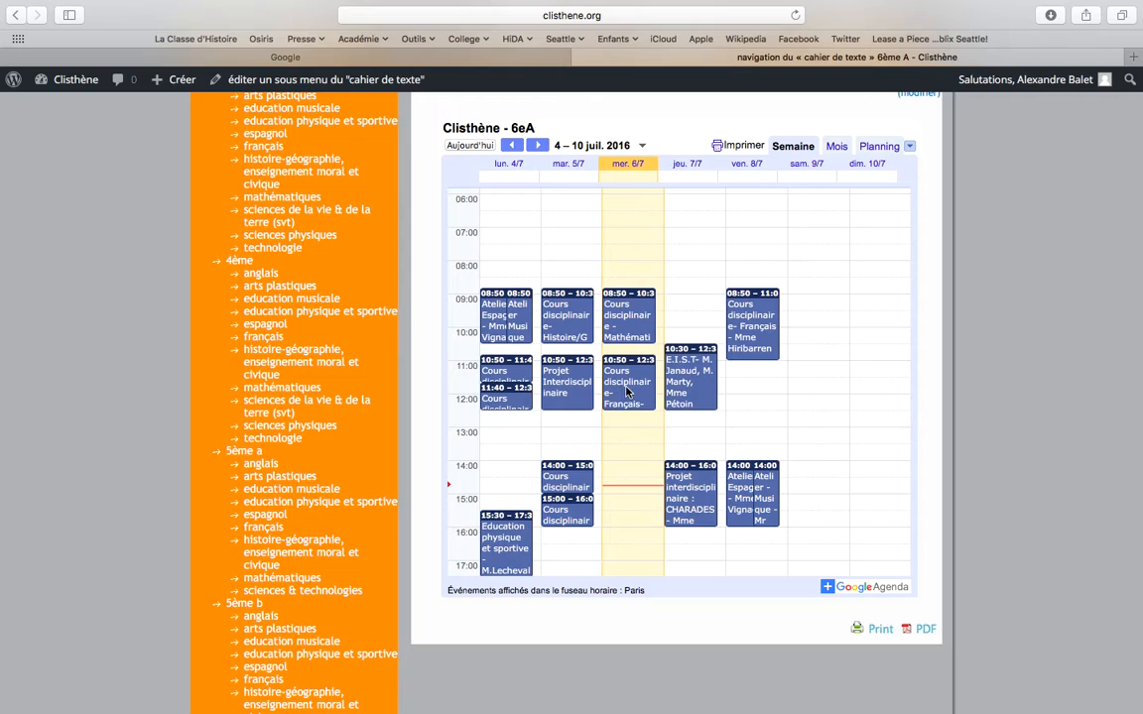
Open the Clisthène - 6eA calendar in Google Agenda and open Wednesday 6 July's 10:50 French class for editing
{"action": "left_click", "coordinate": [851, 590]}
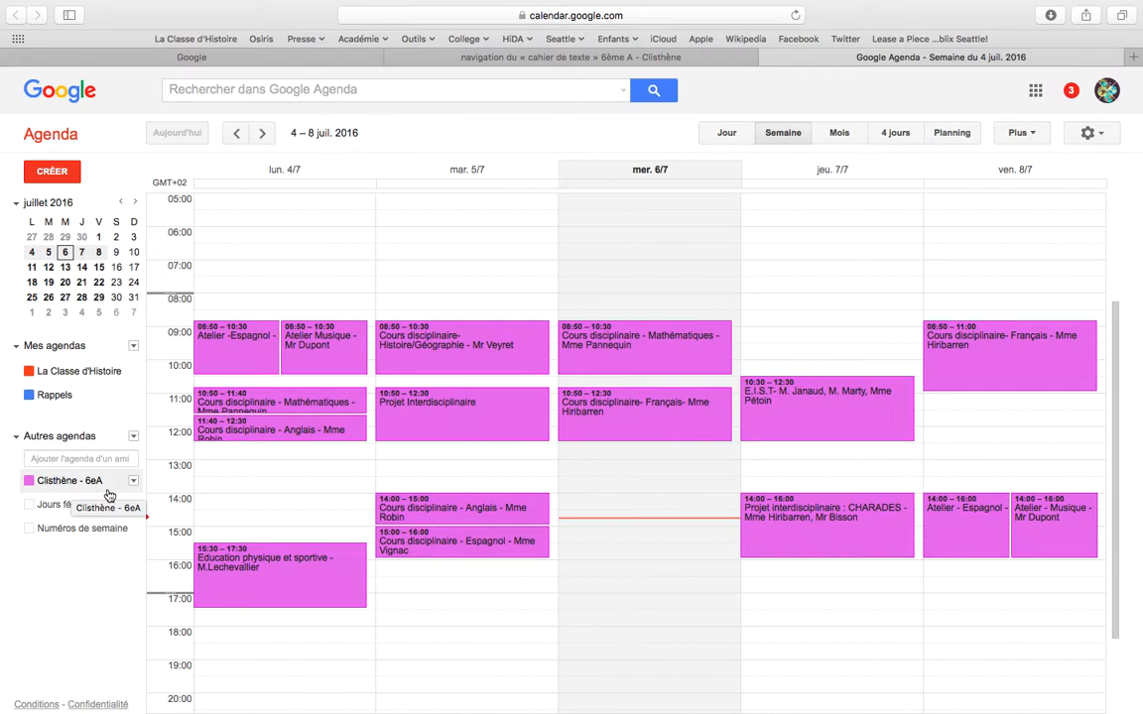
{"action": "left_click", "coordinate": [635, 424]}
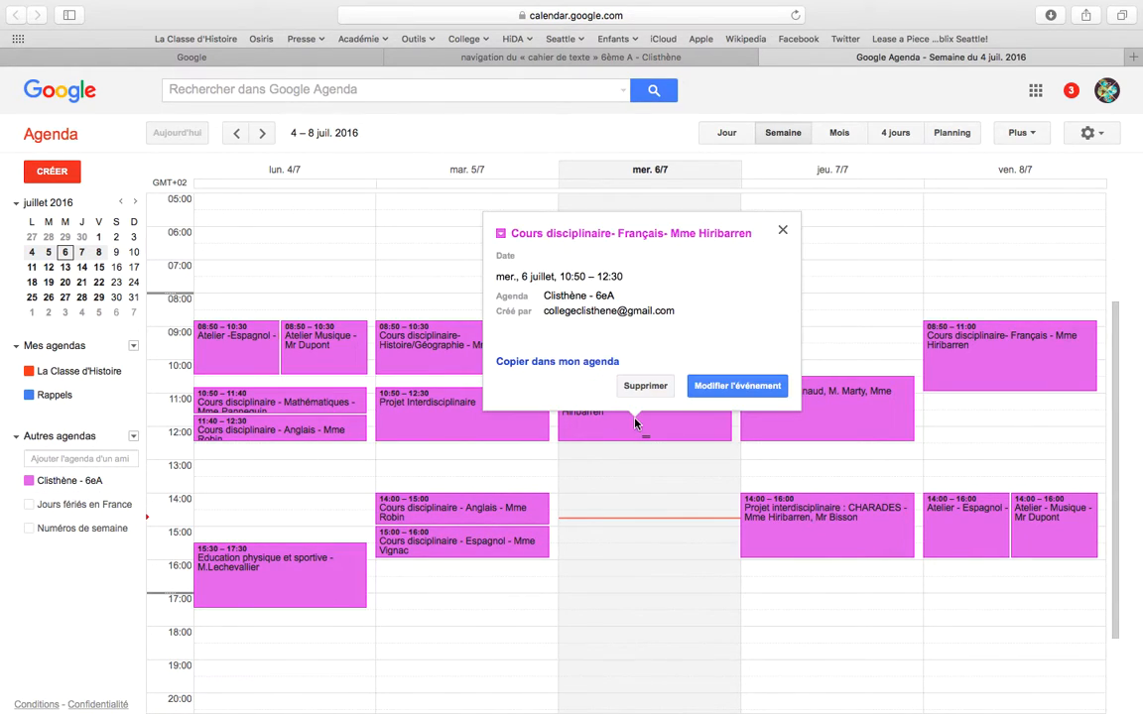
{"action": "left_click", "coordinate": [737, 386]}
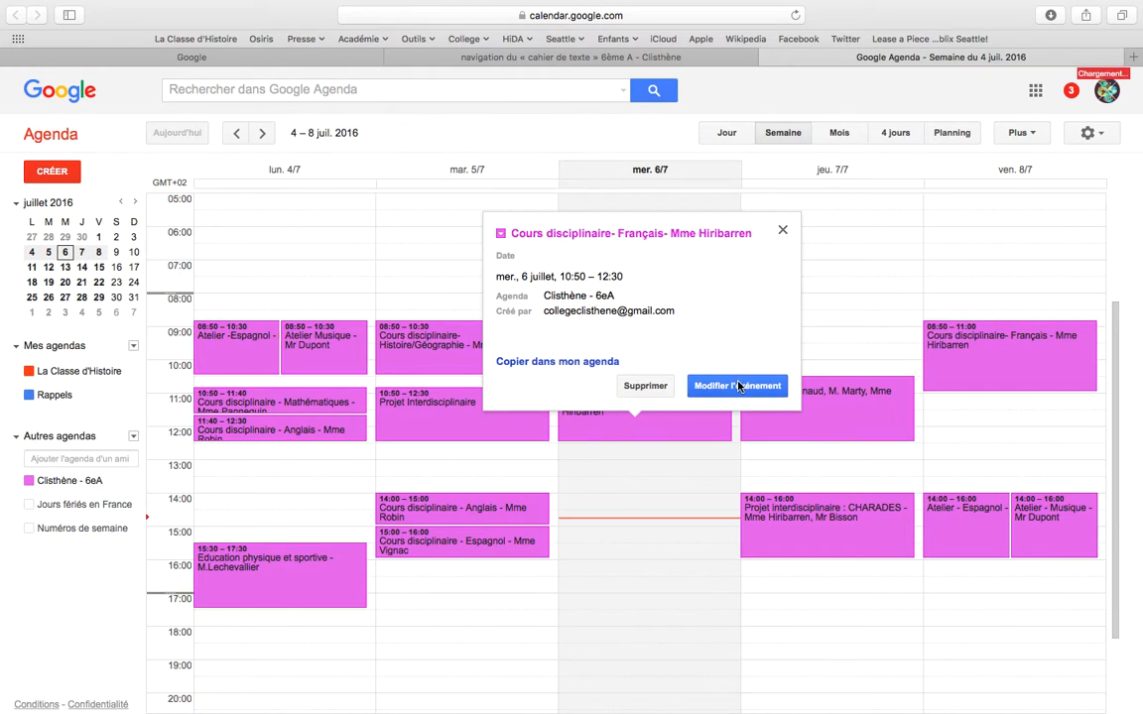
Enter the description lines "Pendant la classe", "Liens: url", "Vidéos: url" and "Devoirs", and save the change for this event only
{"action": "left_click", "coordinate": [307, 415]}
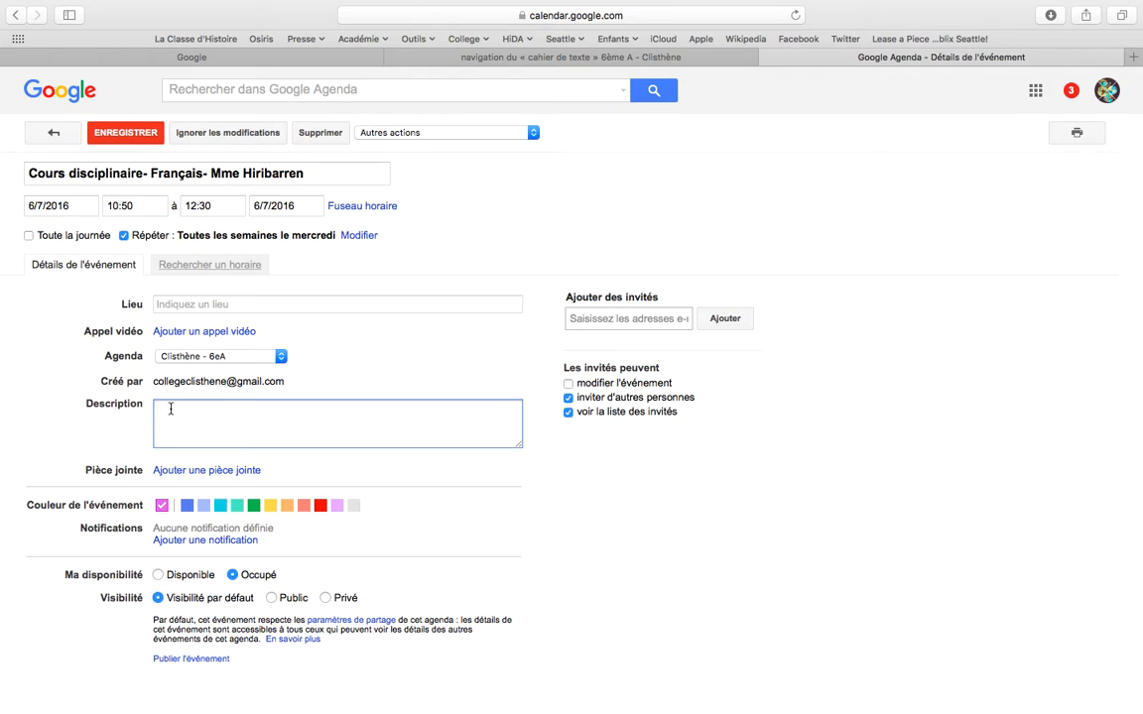
{"action": "type", "text": "Pendant la class"}
{"action": "key", "text": "BackSpace"}
{"action": "key", "text": "BackSpace"}
{"action": "key", "text": "BackSpace"}
{"action": "key", "text": "BackSpace"}
{"action": "type", "text": "ls"}
{"action": "key", "text": "BackSpace"}
{"action": "type", "text": "asse"}
{"action": "type", "text": "Liens: url V"}
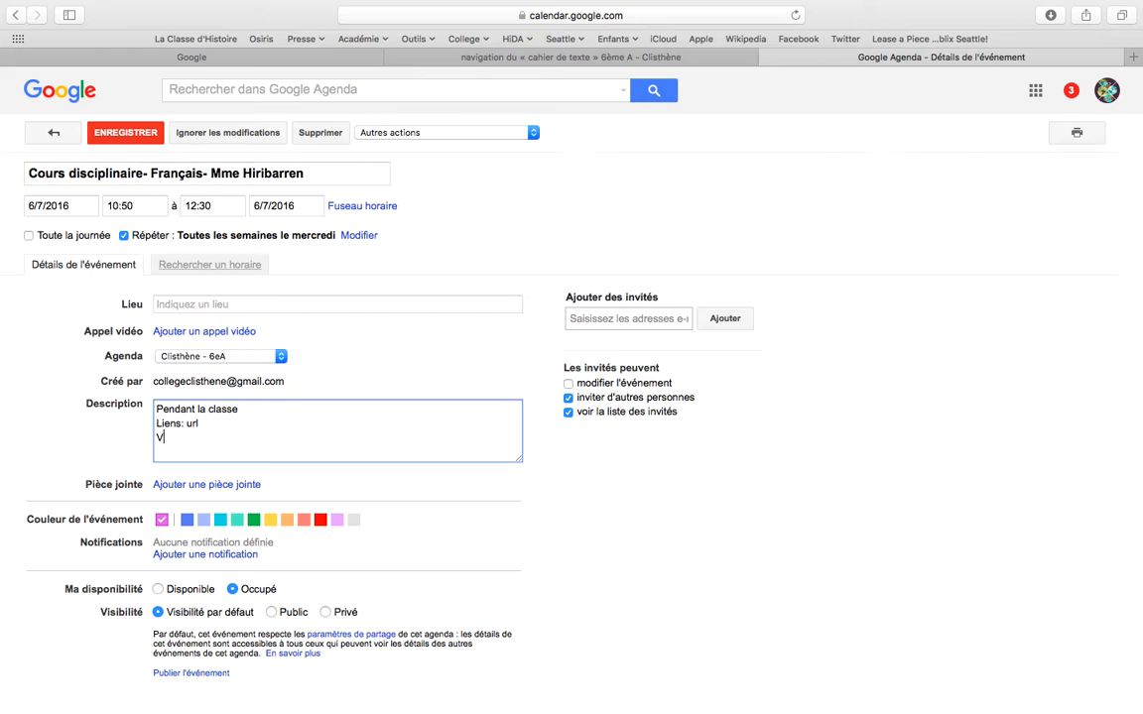
{"action": "type", "text": "idéos: url"}
{"action": "key", "text": "Return"}
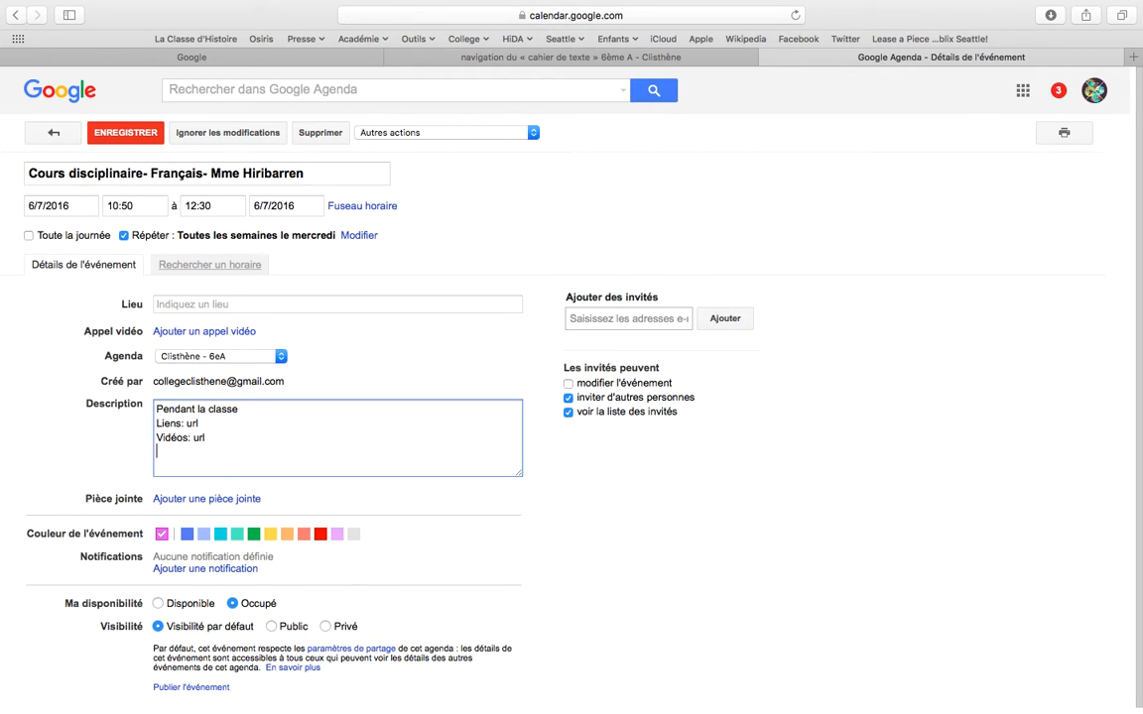
{"action": "type", "text": "Devoirs"}
{"action": "left_click", "coordinate": [130, 136]}
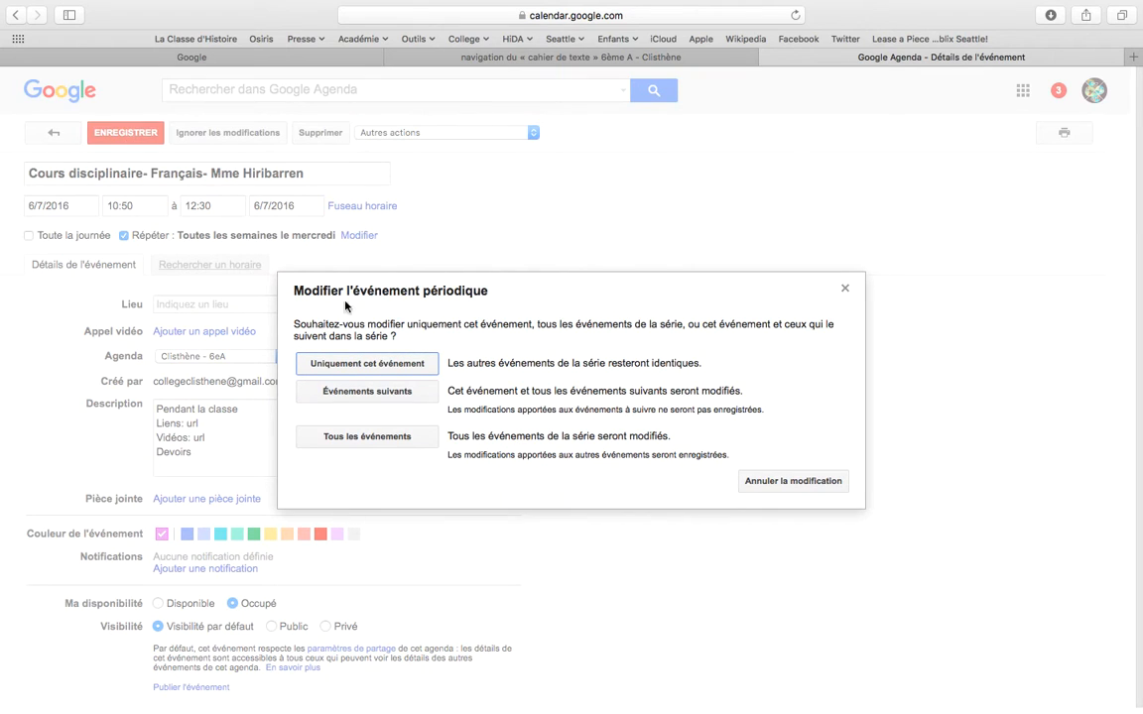
{"action": "left_click", "coordinate": [390, 367]}
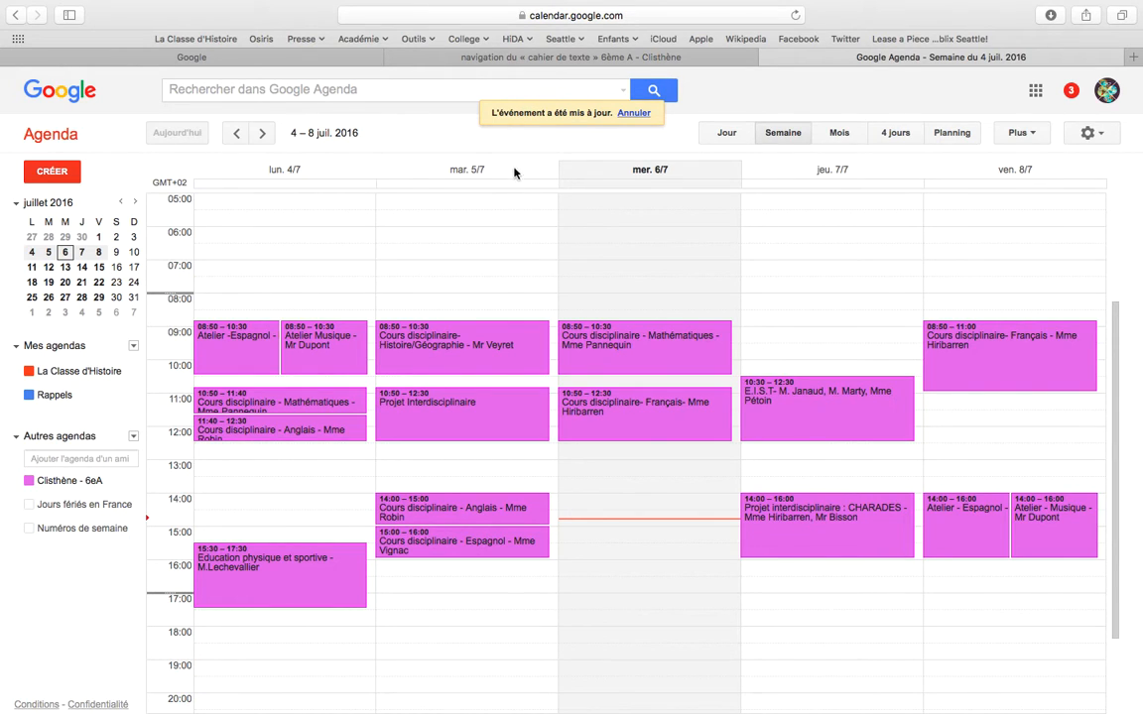
Reload the 6ème A page on the Clisthène site and check the description of Wednesday's 10:50 French class
{"action": "left_click", "coordinate": [482, 56]}
{"action": "left_click", "coordinate": [529, 16]}
{"action": "key", "text": "Return"}
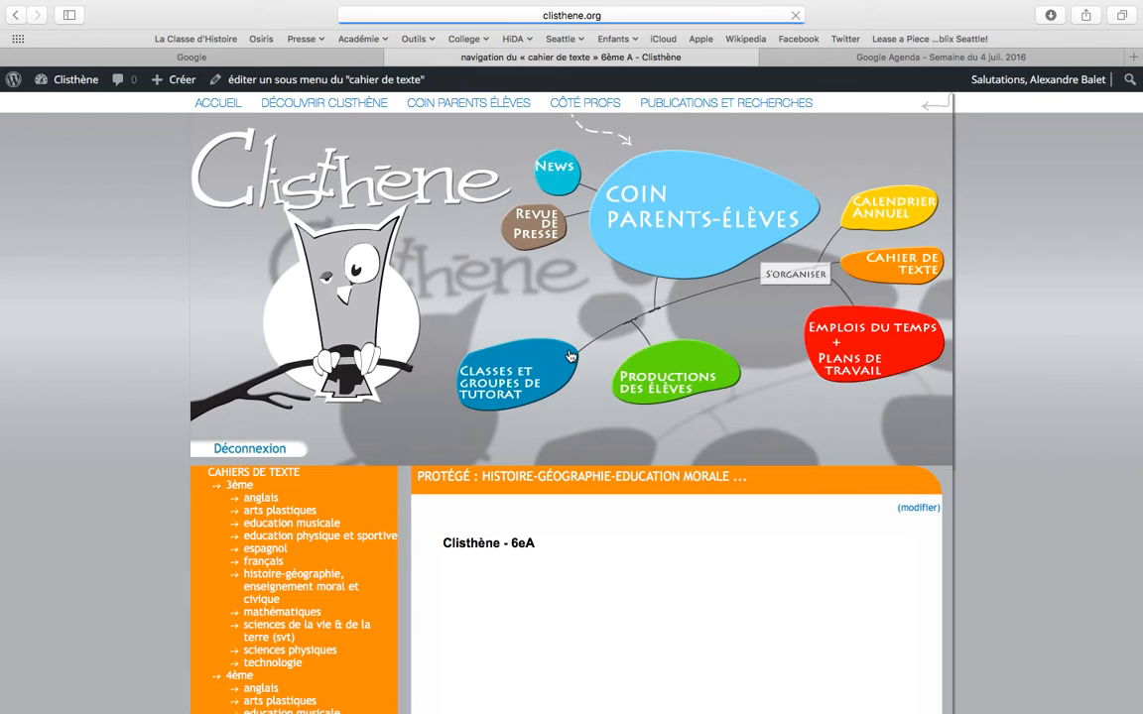
{"action": "scroll", "coordinate": [570, 358], "scroll_direction": "down", "scroll_amount": 5}
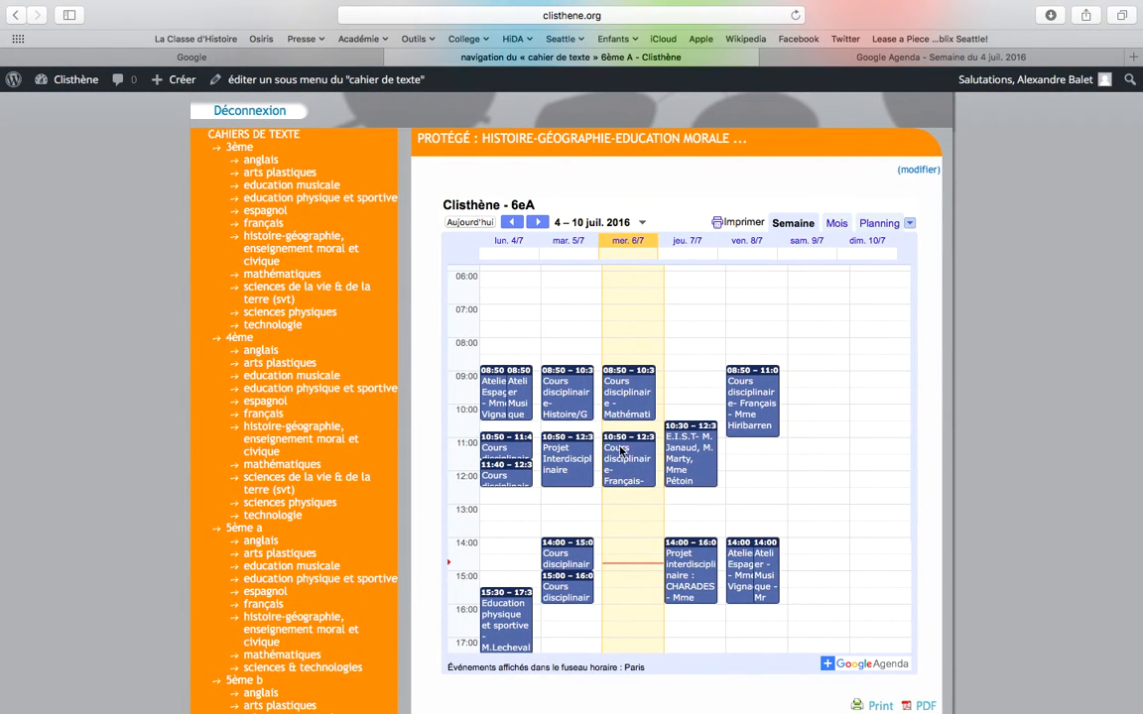
{"action": "left_click", "coordinate": [617, 479]}
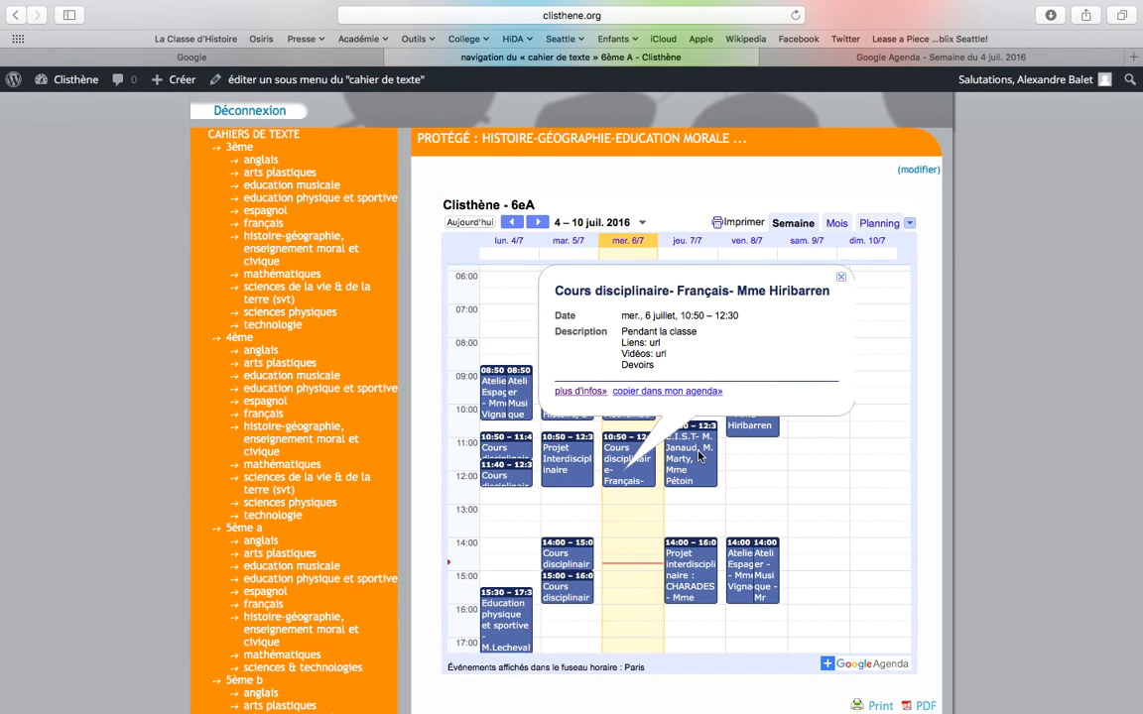
{"action": "left_click", "coordinate": [766, 533]}
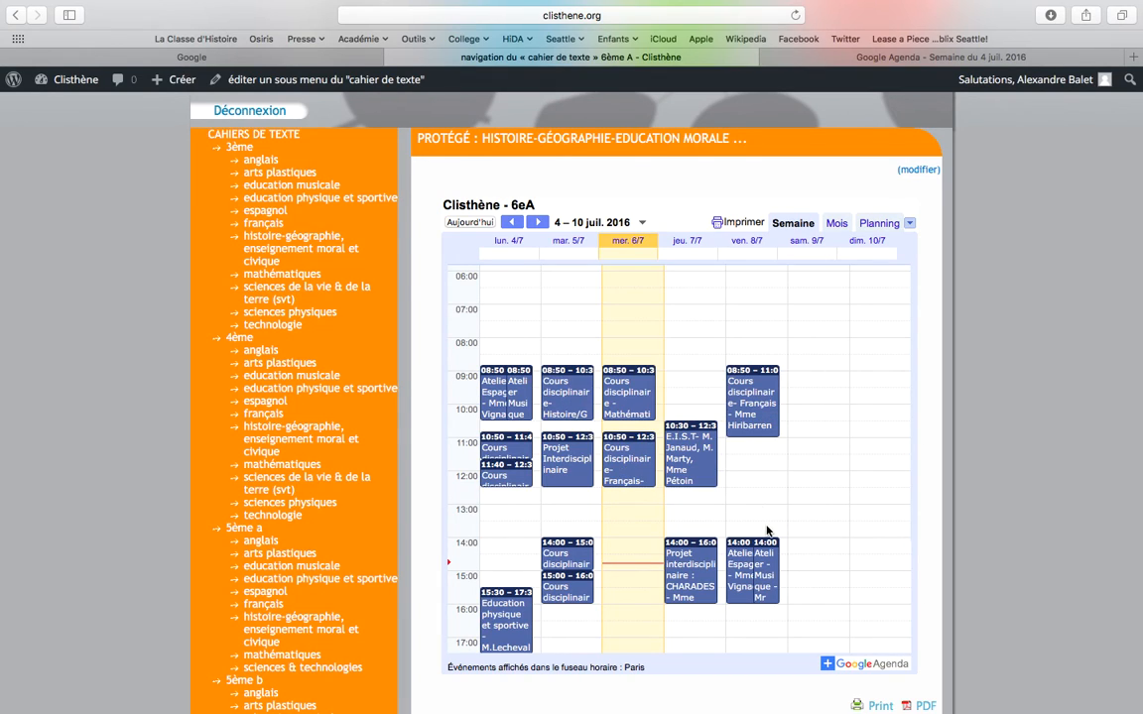